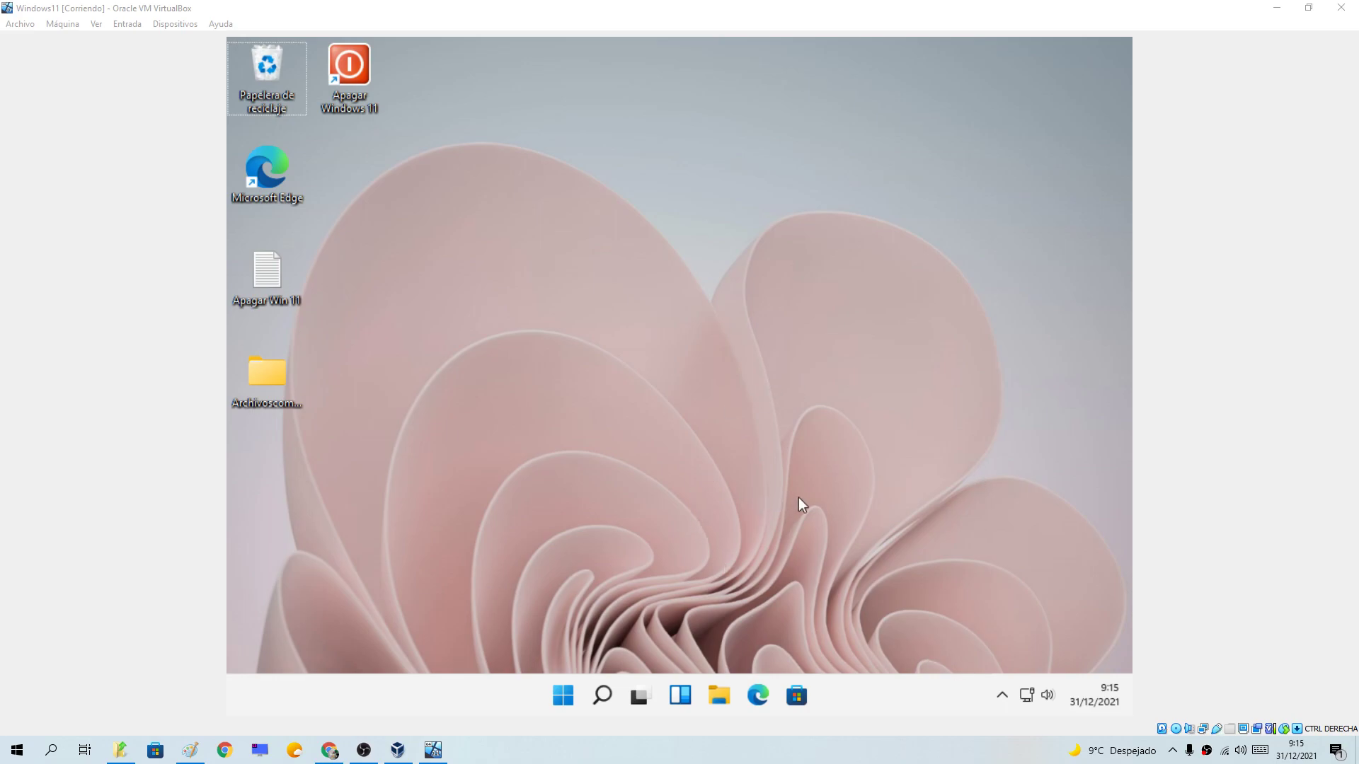
# Step: Open the Windows 11 quick settings panel in the virtual machine and close it again
pyautogui.click(837, 492)
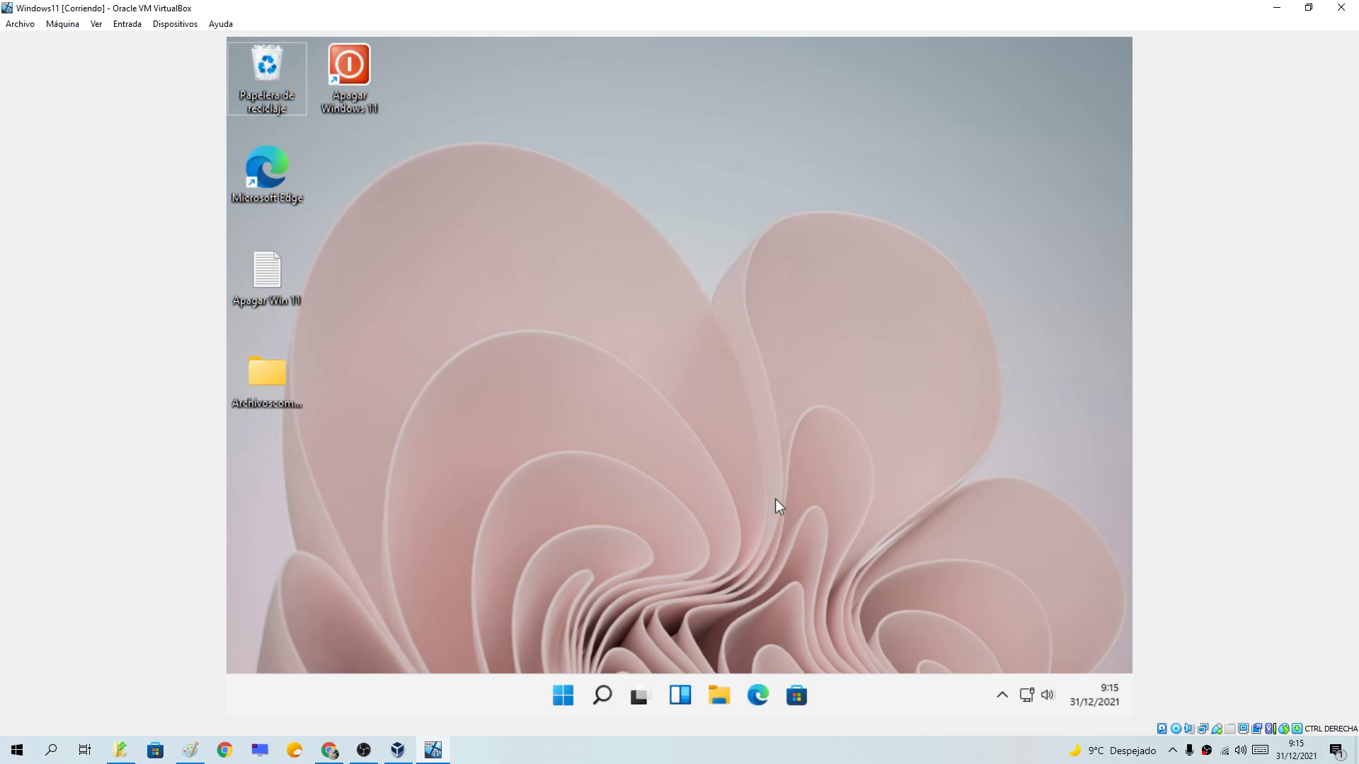
pyautogui.press('super')
pyautogui.press('super+a')
pyautogui.press('Escape')
pyautogui.press('super+a')
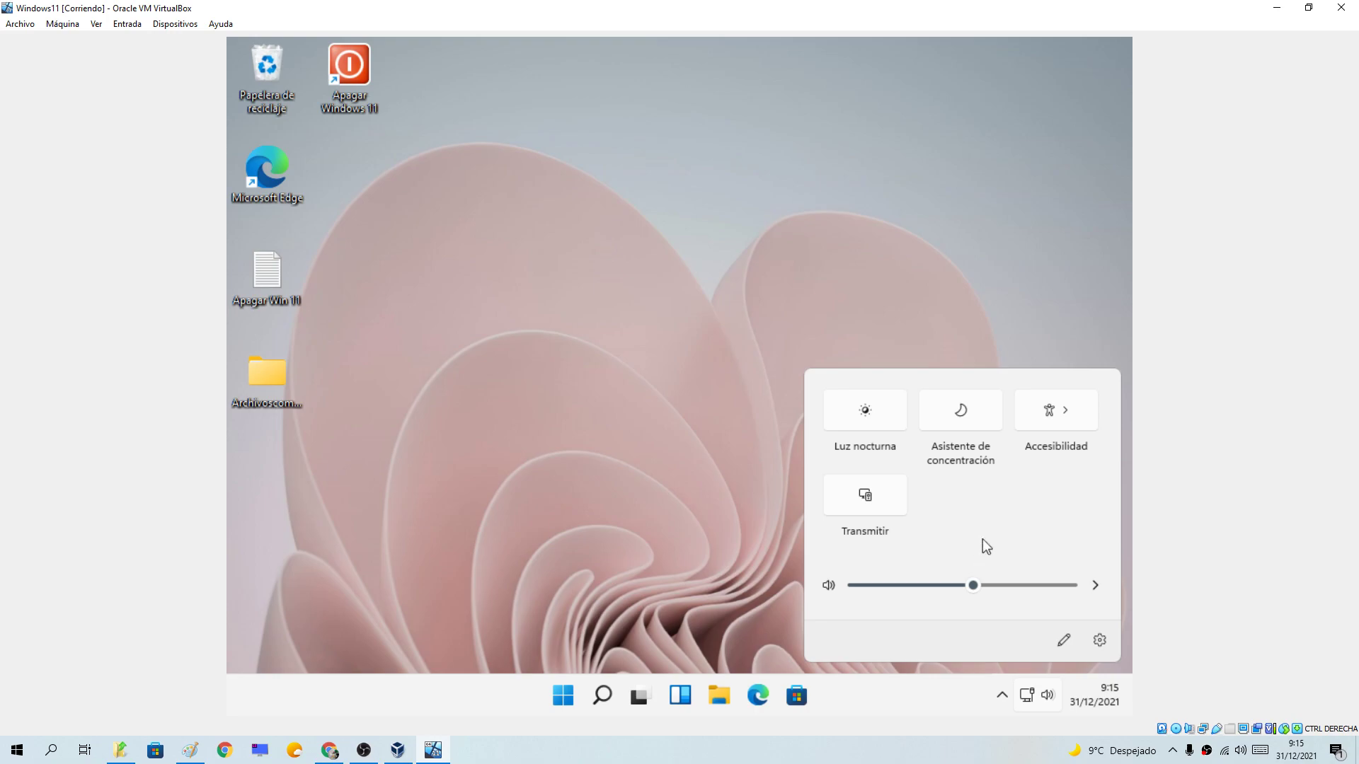
pyautogui.click(733, 283)
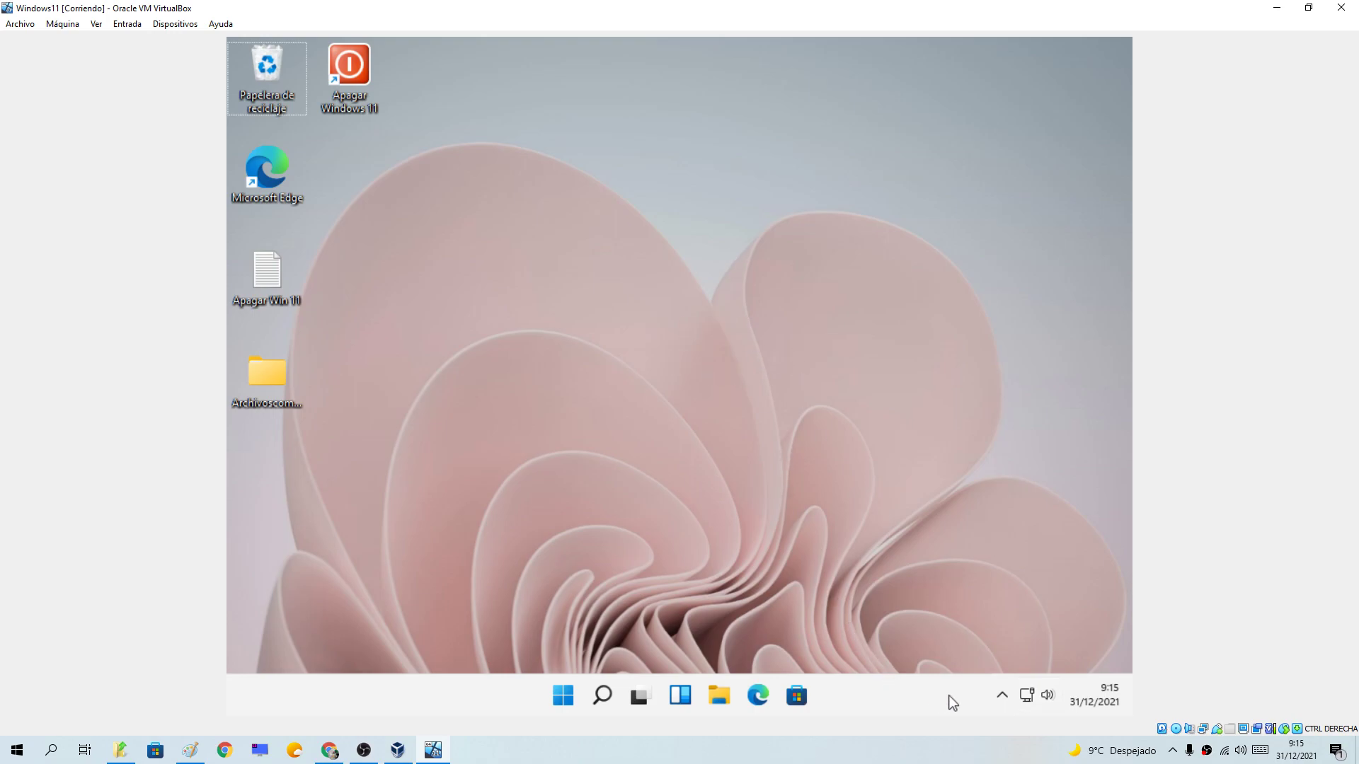
# Step: Reopen quick settings, view the Accesibilidad options, and return to the main quick settings view
pyautogui.click(1047, 697)
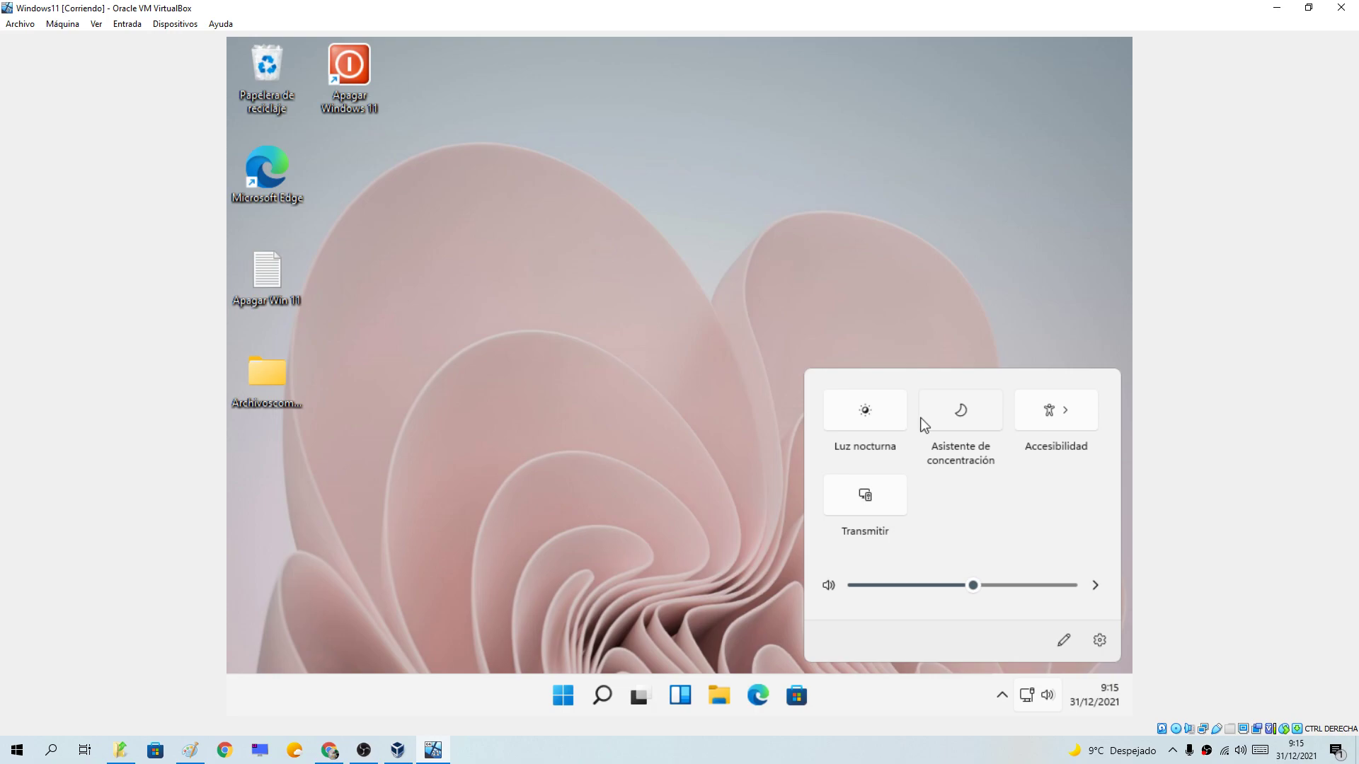
pyautogui.click(1051, 413)
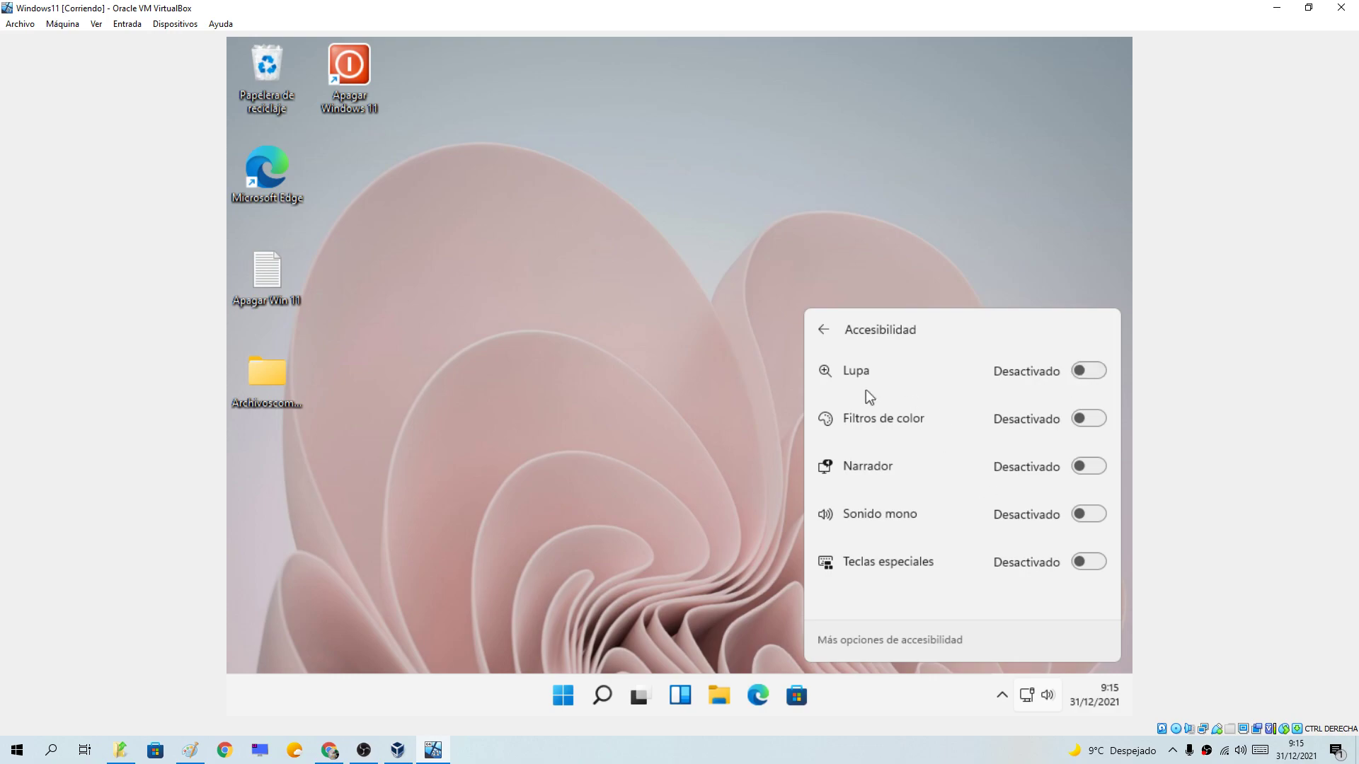
pyautogui.click(823, 330)
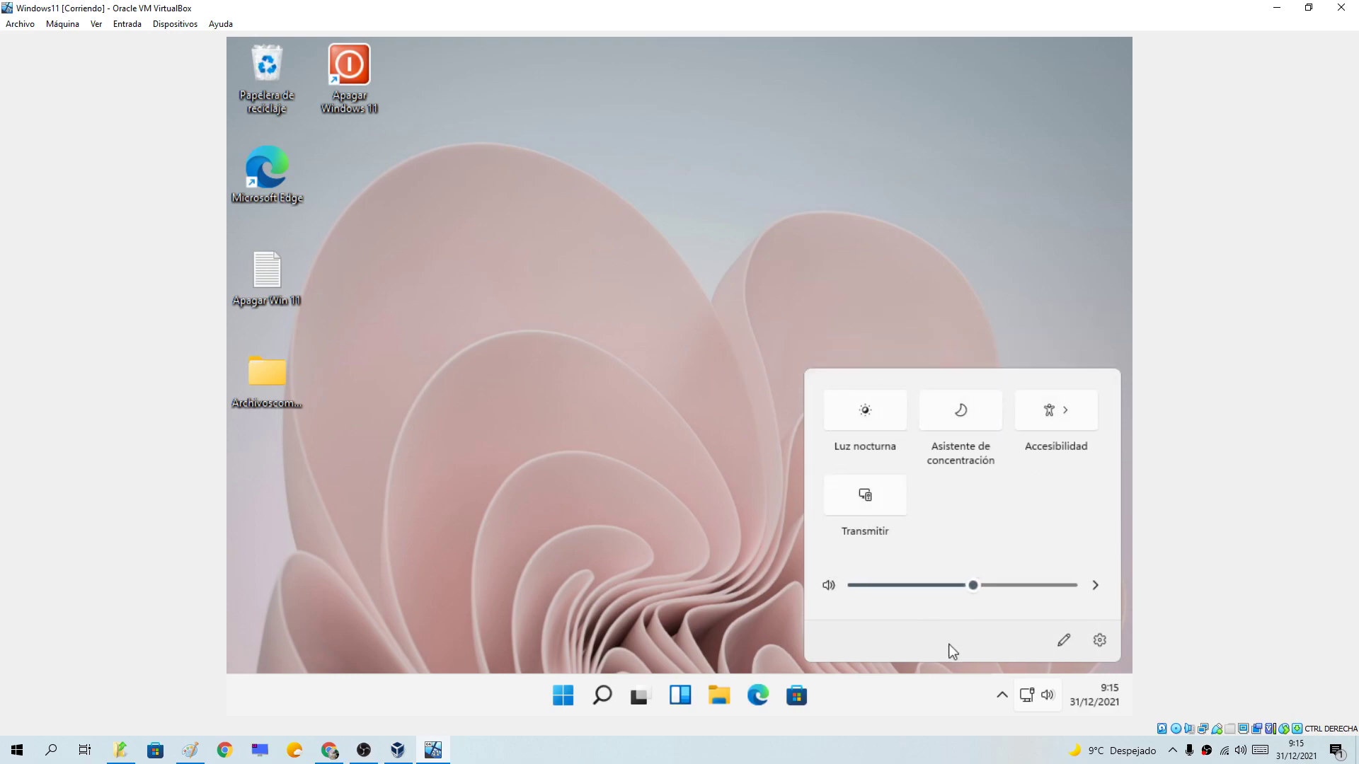
# Step: Switch Asistente de concentración to Solo alarmas and turn it off again
pyautogui.click(952, 424)
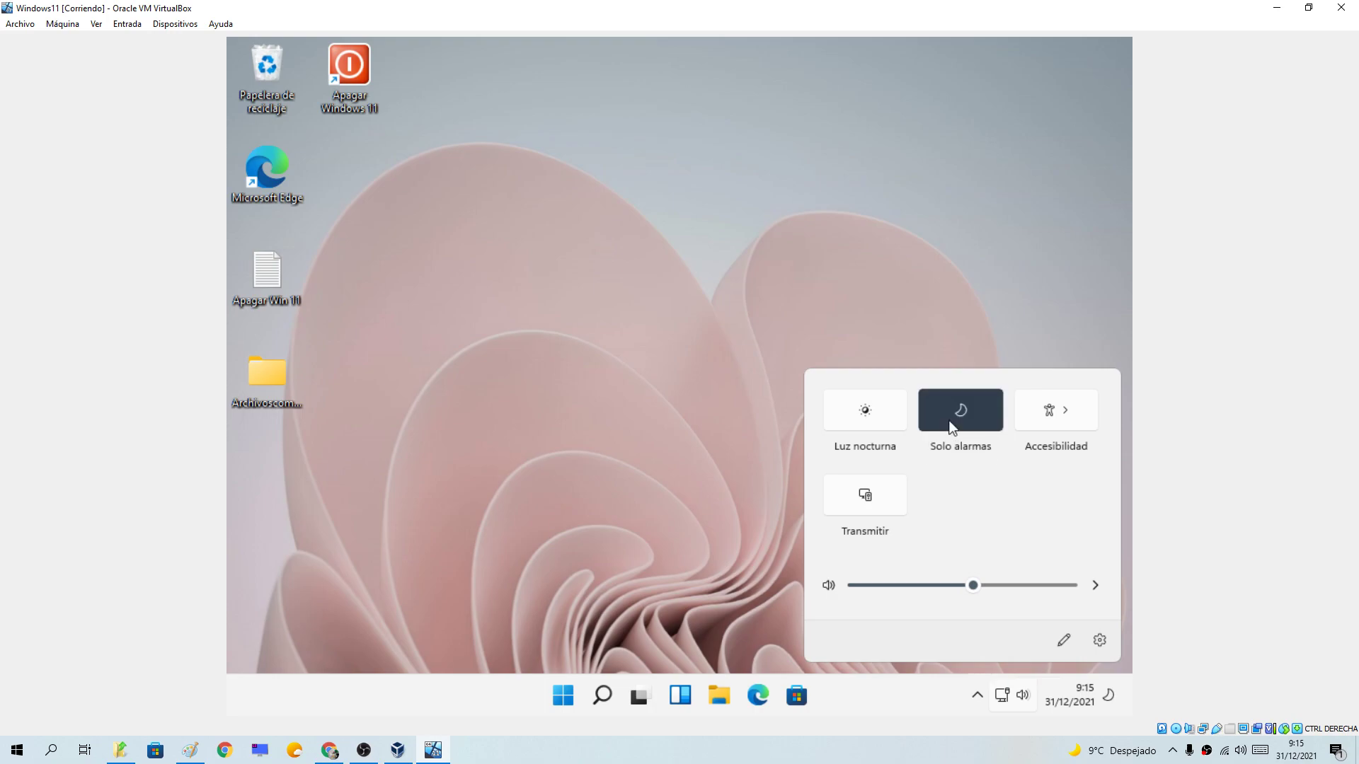
pyautogui.click(953, 424)
pyautogui.click(952, 425)
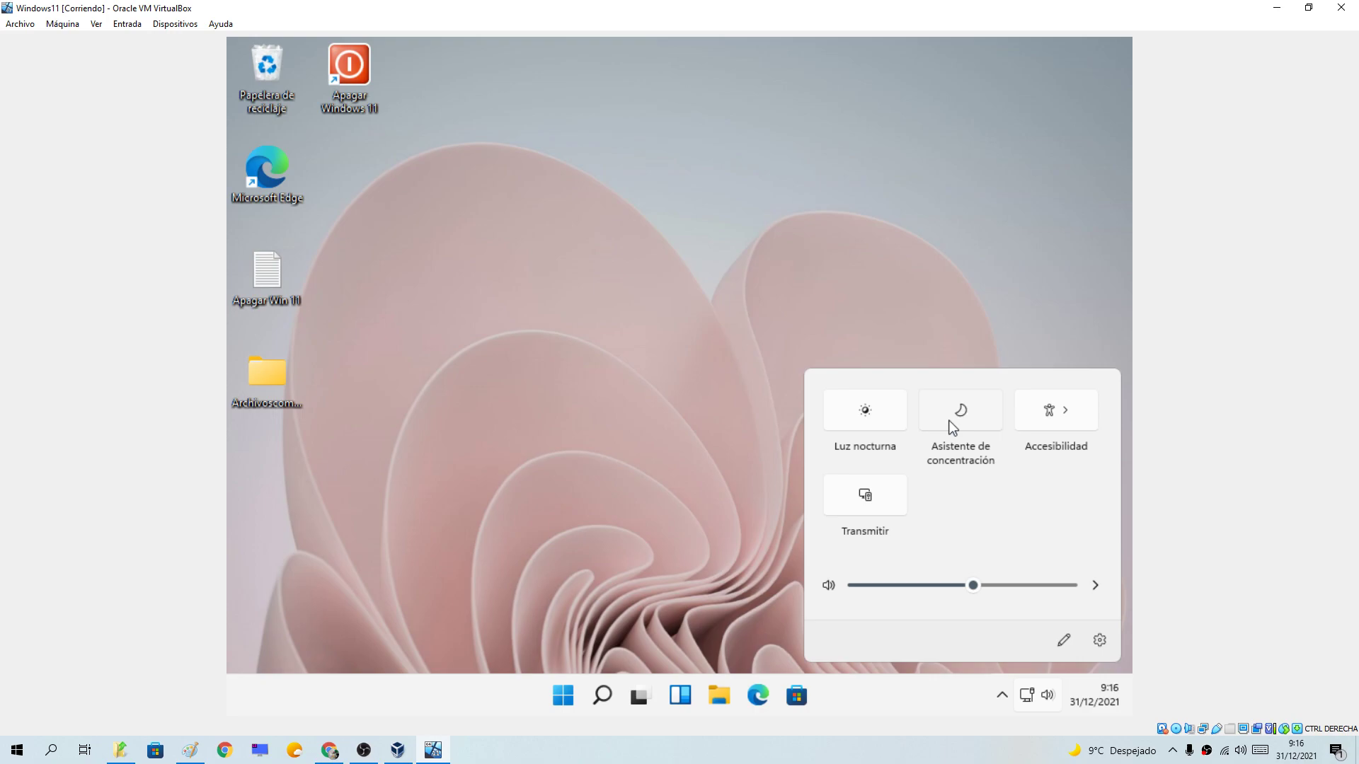
# Step: View the Transmitir options in quick settings, return to the main view, and try the volume slider
pyautogui.click(872, 513)
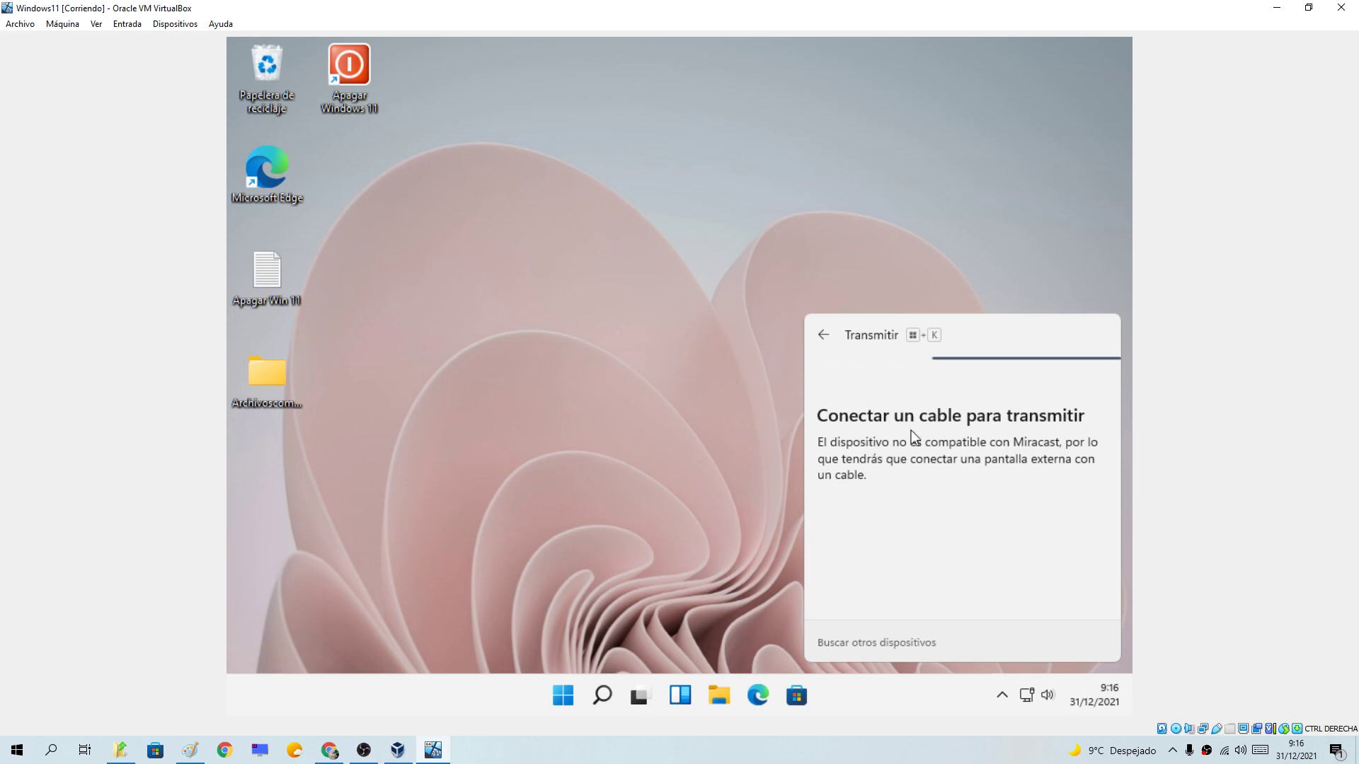
pyautogui.click(818, 333)
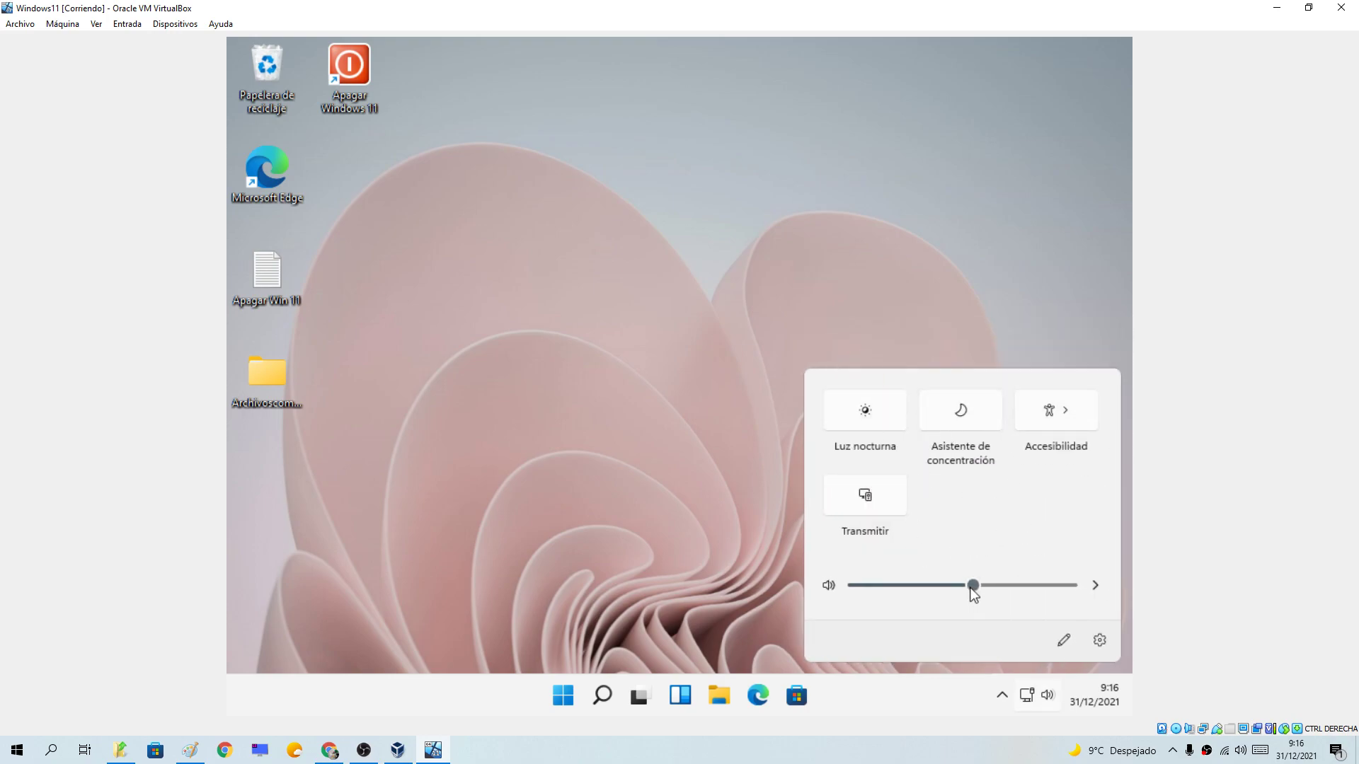
pyautogui.moveTo(972, 588)
pyautogui.mouseDown()
pyautogui.moveTo(891, 588)
pyautogui.moveTo(1038, 586)
pyautogui.moveTo(973, 588)
pyautogui.mouseUp()
# Step: Edit the quick settings to add Distribución del teclado and Proyectar, finish editing, and close the panel
pyautogui.rightClick(998, 509)
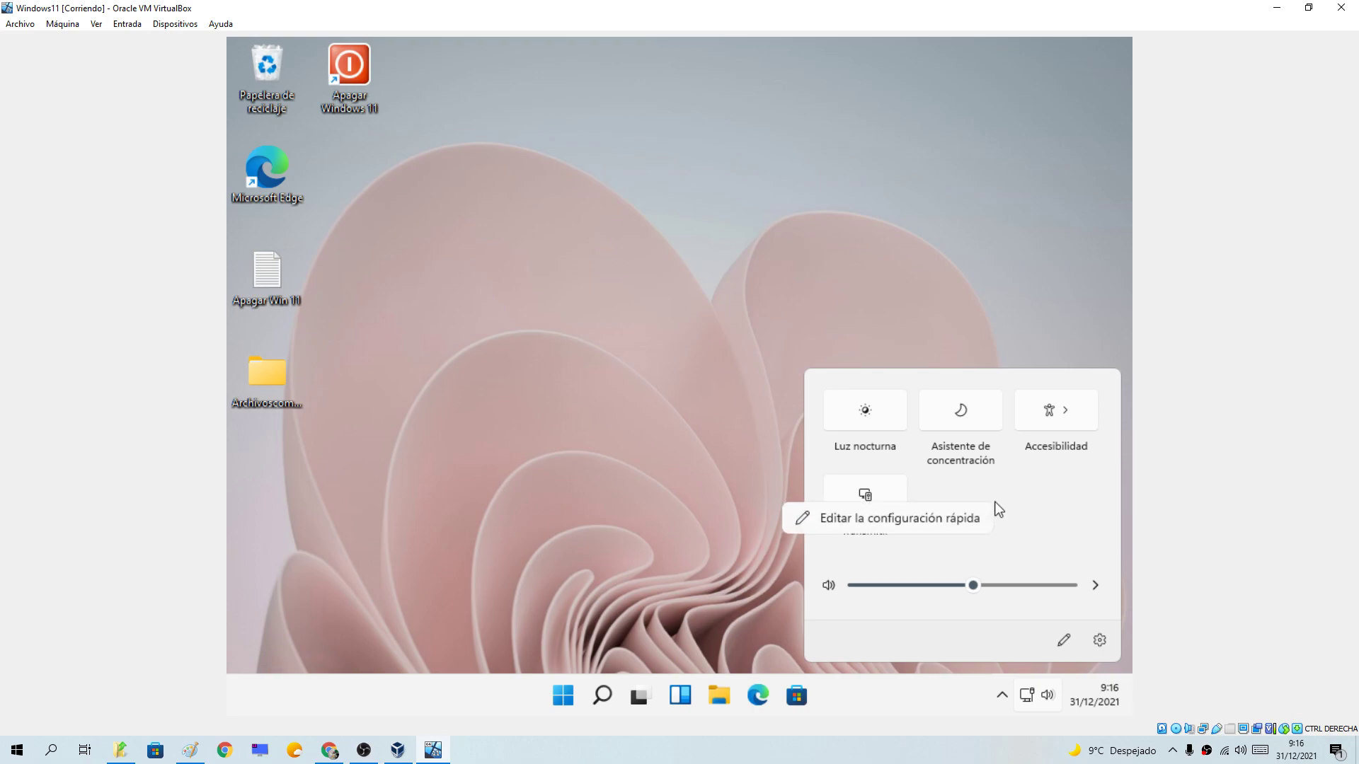
pyautogui.click(893, 520)
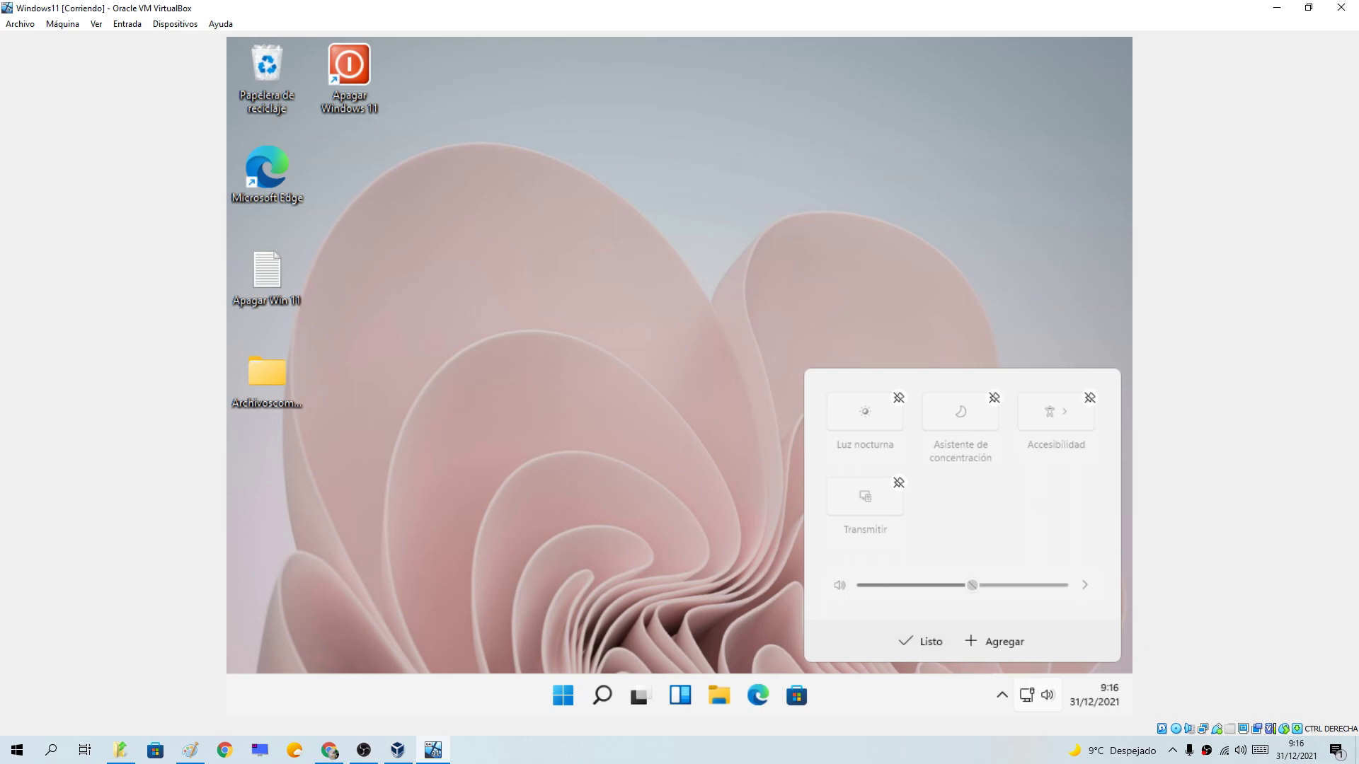
pyautogui.click(1004, 643)
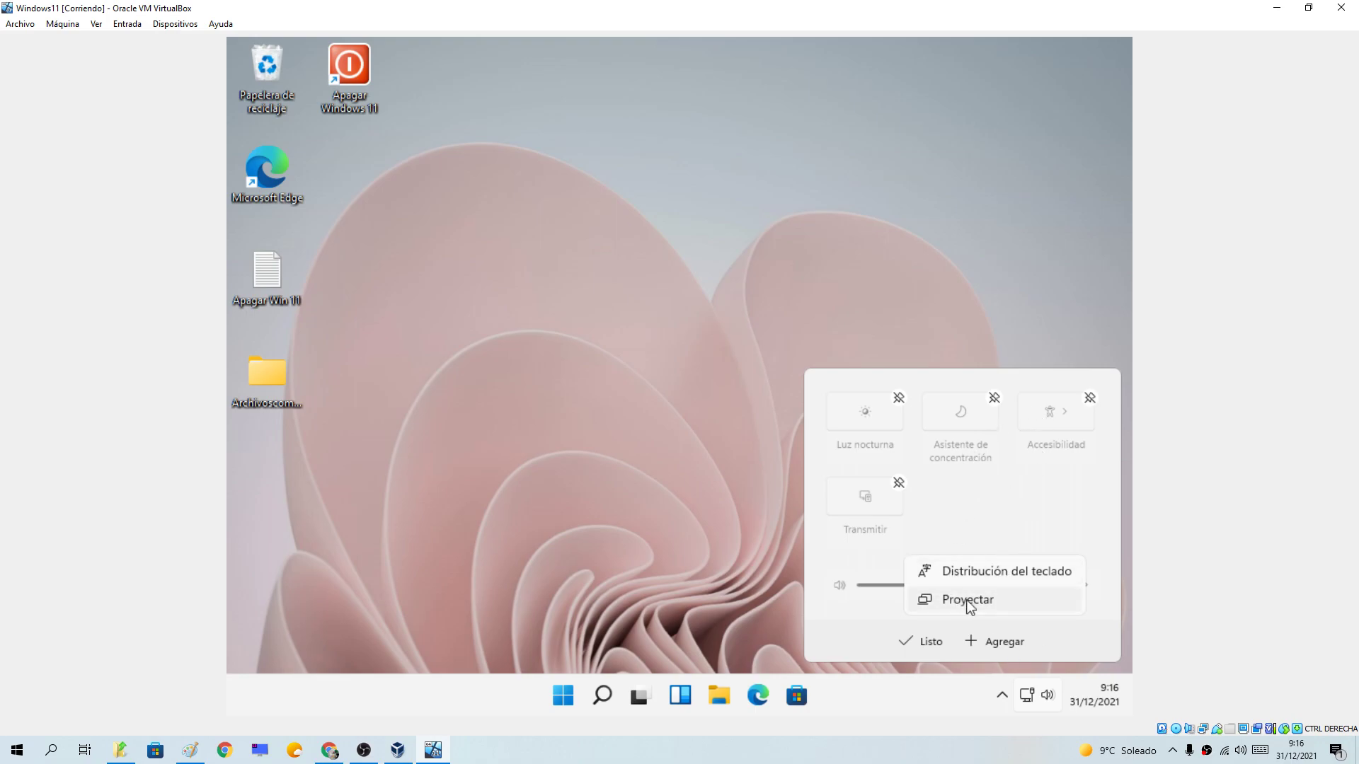
pyautogui.click(988, 577)
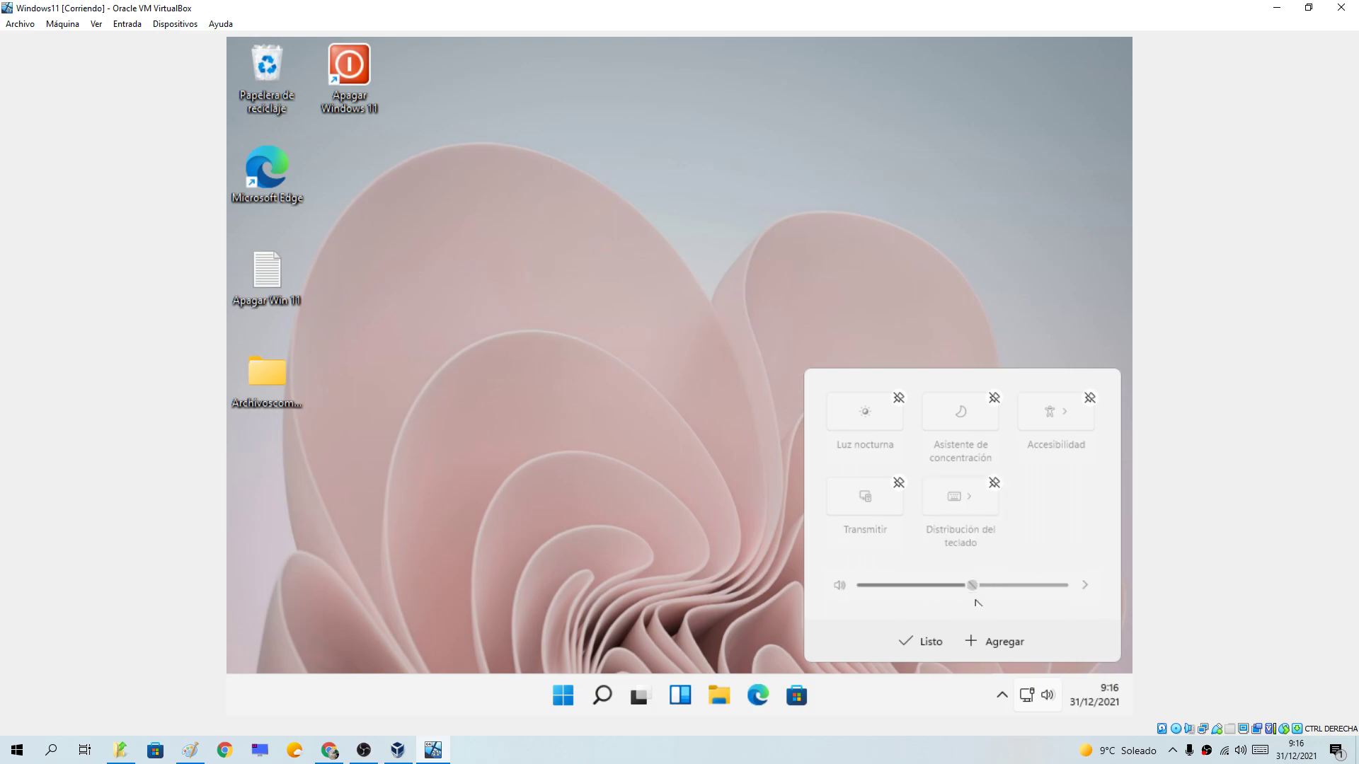
pyautogui.click(994, 644)
pyautogui.click(968, 598)
pyautogui.click(933, 644)
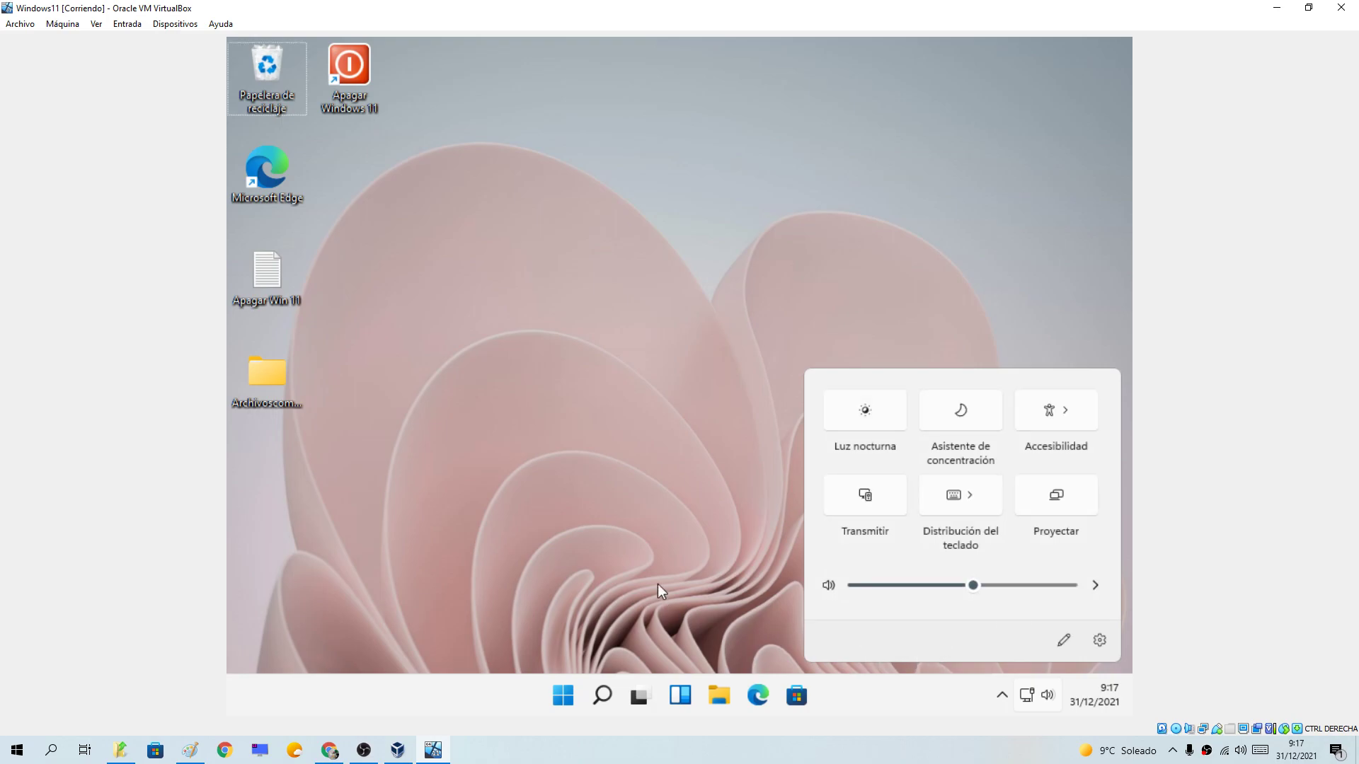
pyautogui.click(657, 591)
# Step: Remove Proyectar, Distribución del teclado and Transmitir from the quick settings, finish editing, and close the panel
pyautogui.click(1044, 696)
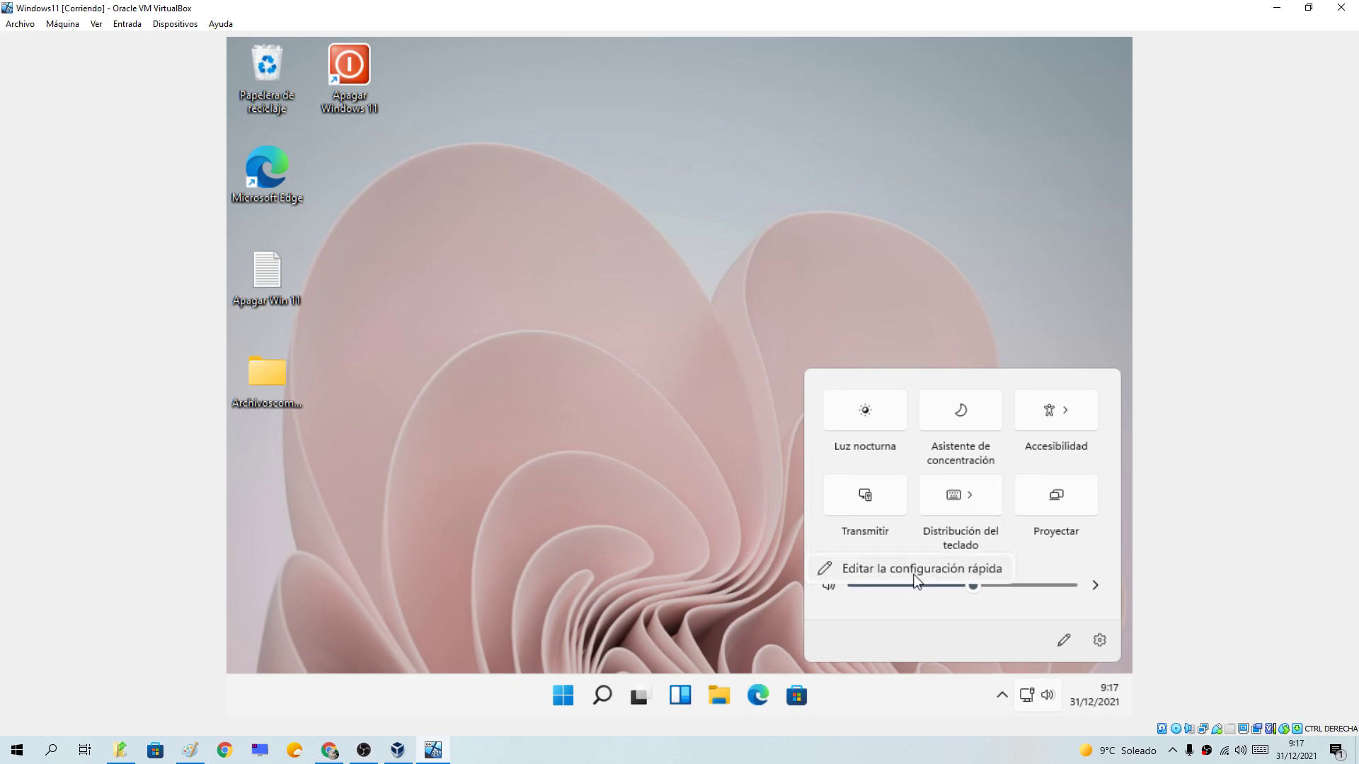
pyautogui.click(859, 572)
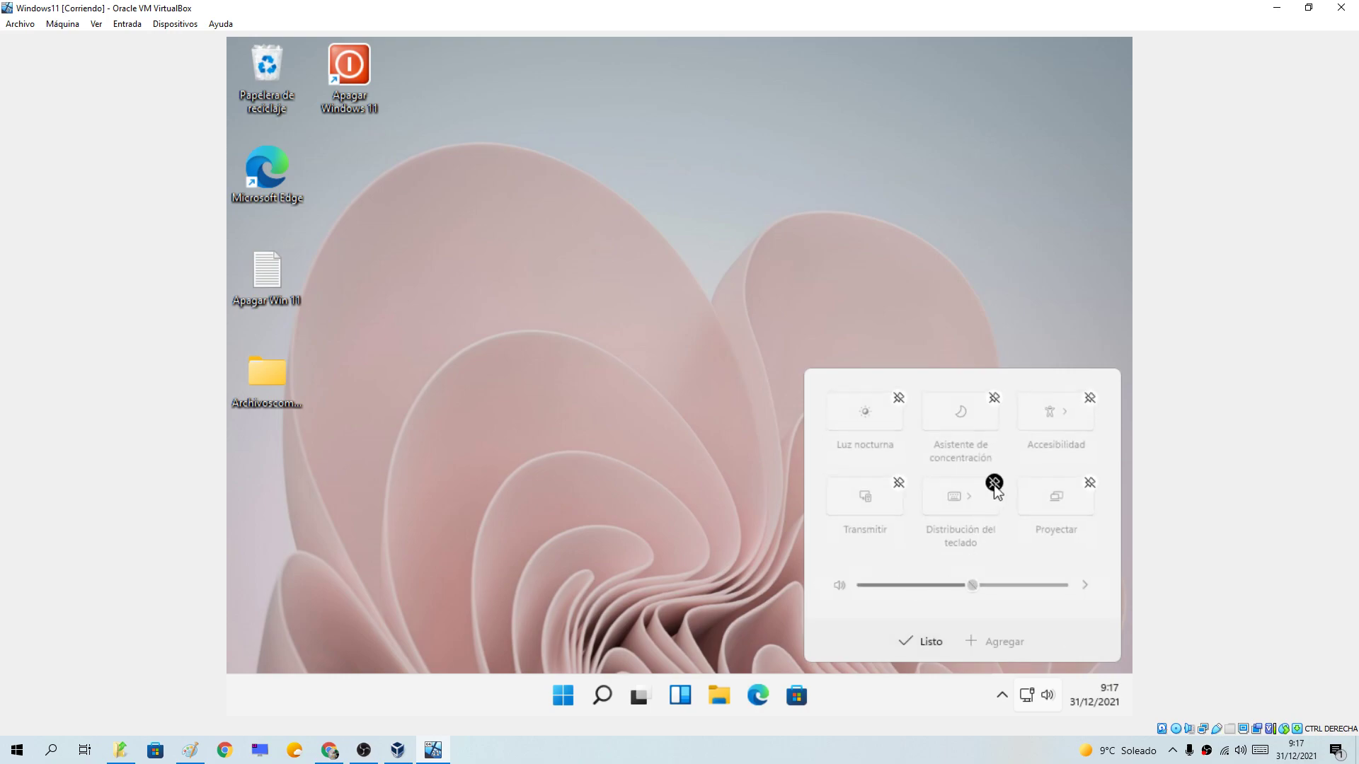
pyautogui.click(1089, 483)
pyautogui.click(995, 483)
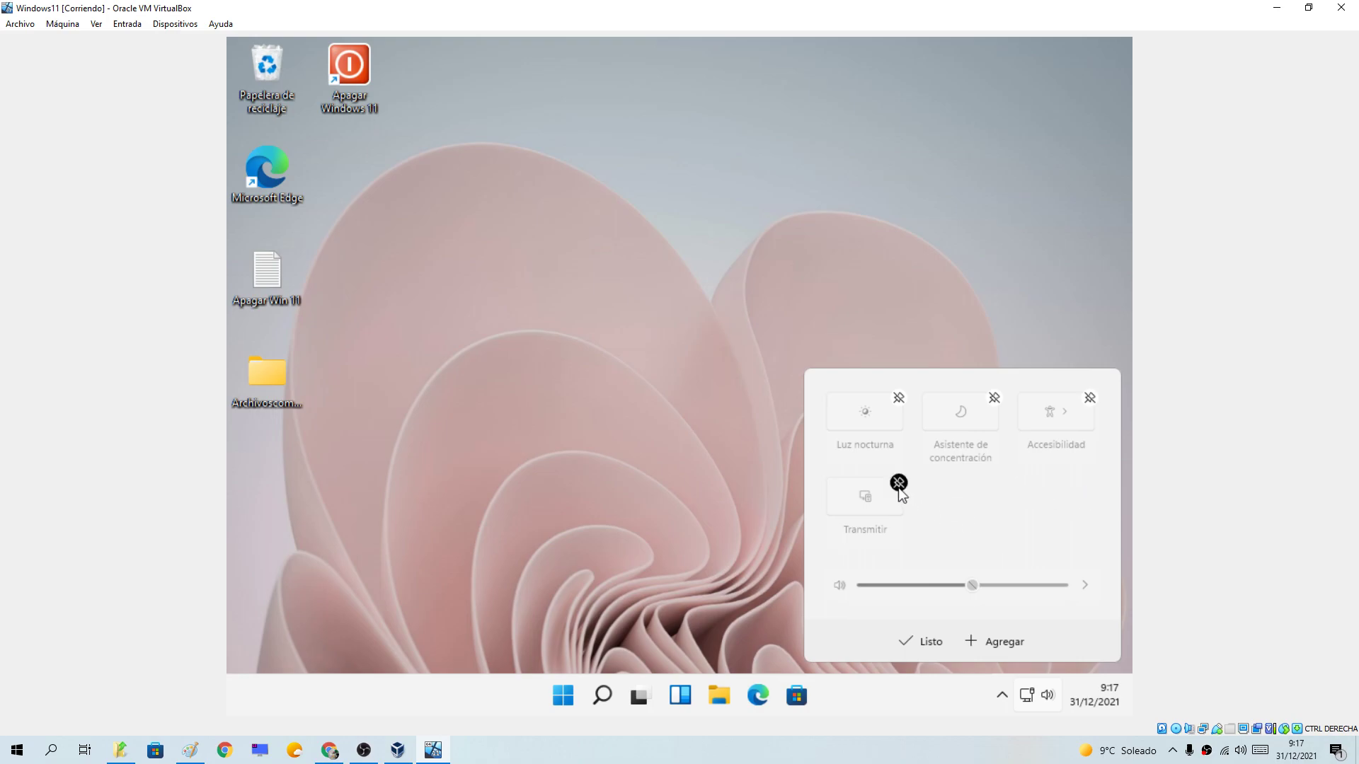
pyautogui.click(898, 483)
pyautogui.click(927, 643)
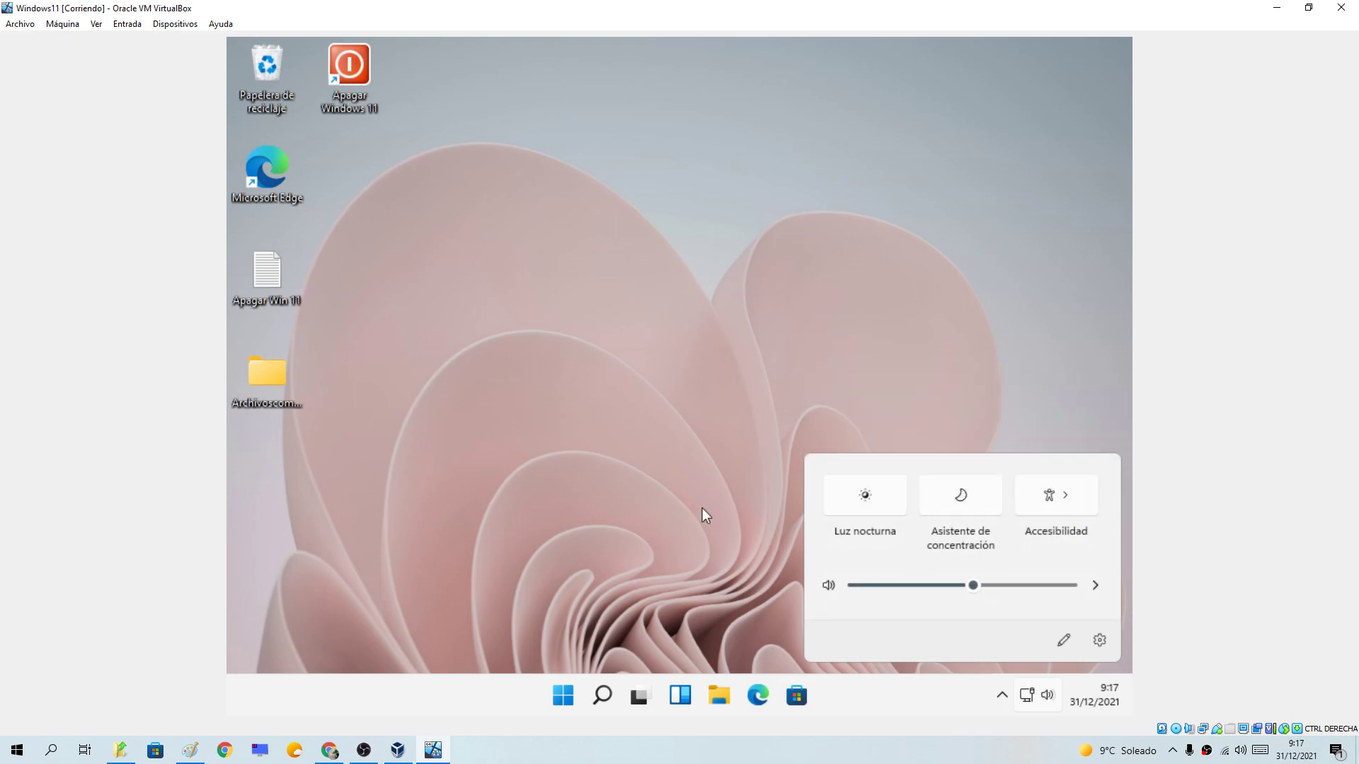
pyautogui.click(618, 457)
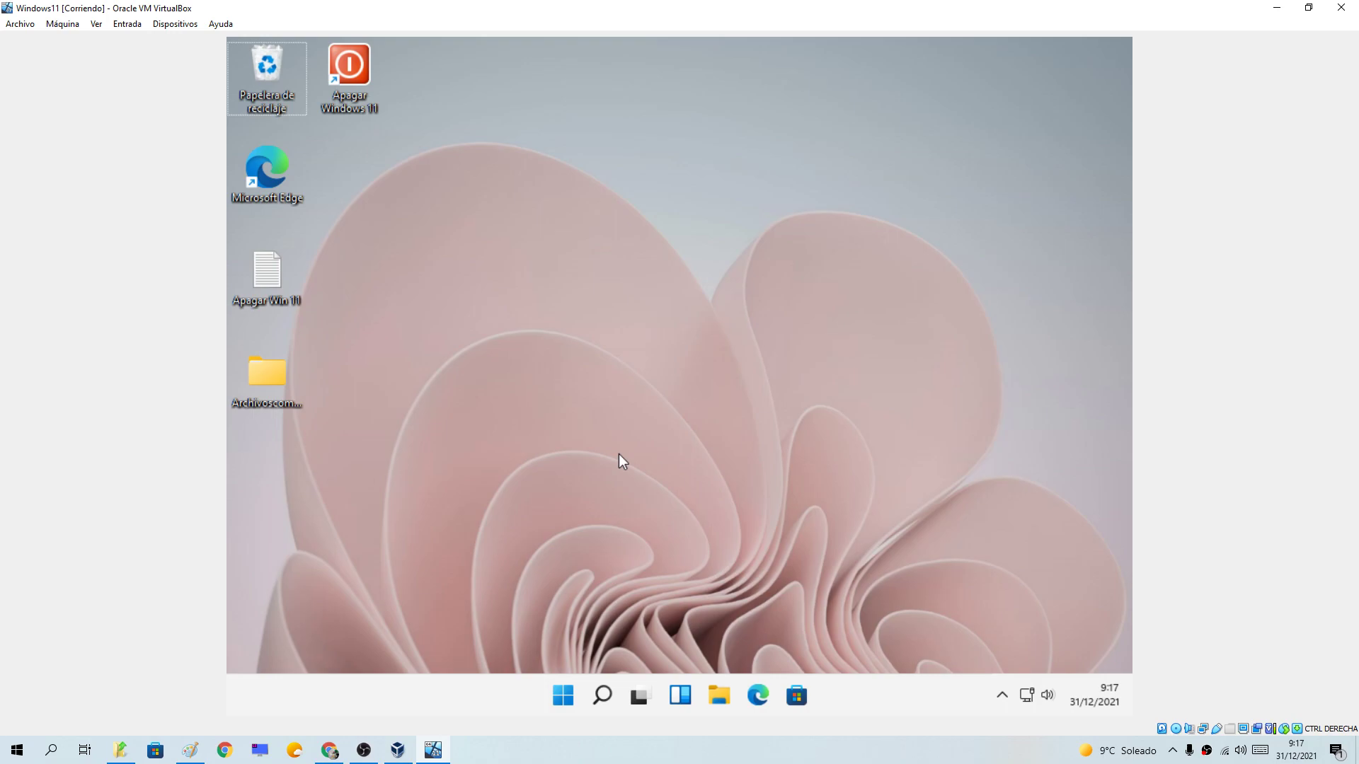